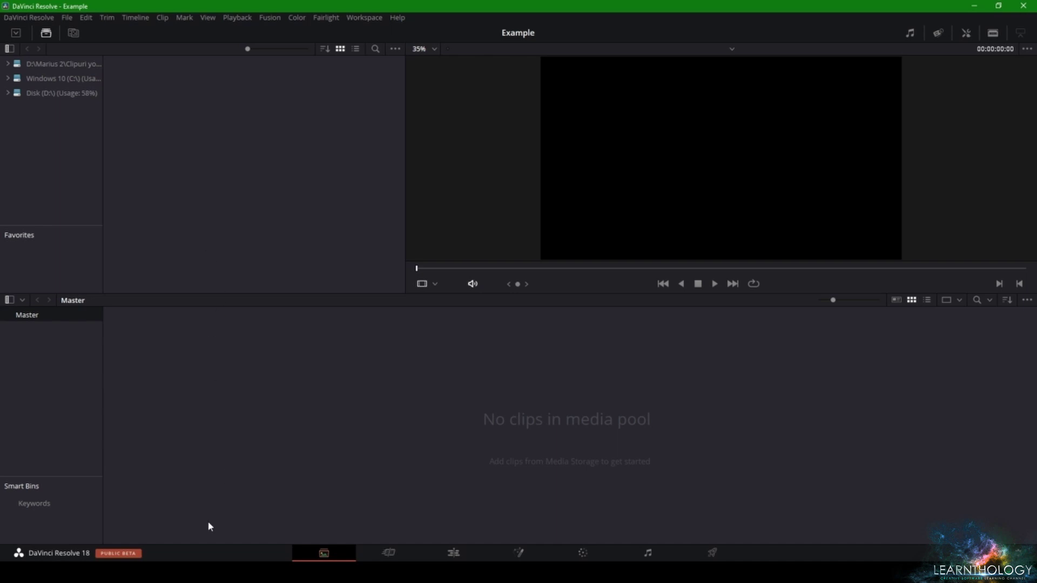
Drag all 25 clips from the 'raw for vid' Explorer window into the Media Pool and confirm the frame-rate prompt.
left_click(171, 527)
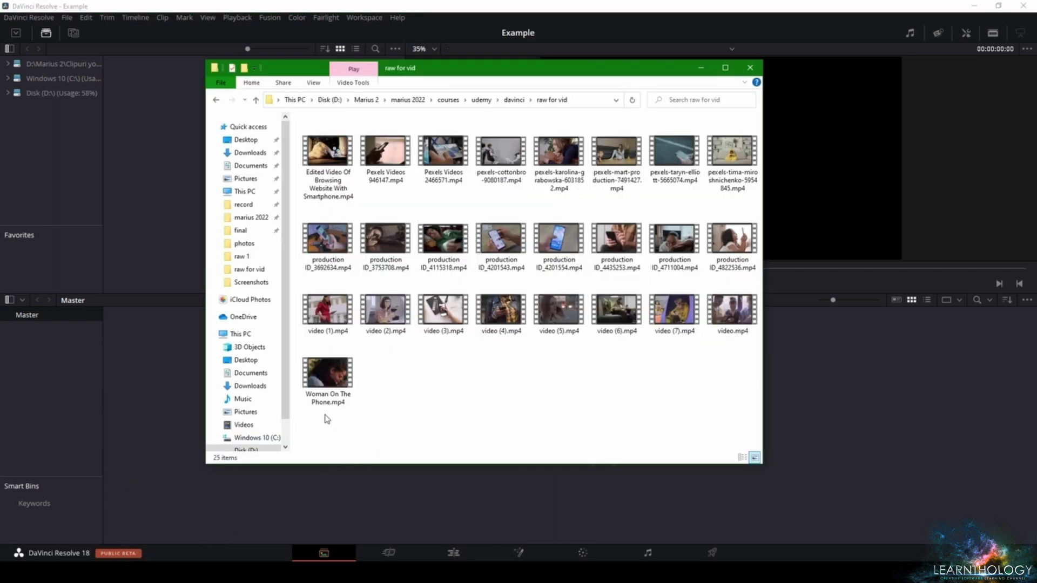
left_click_drag(325, 414, 820, 421)
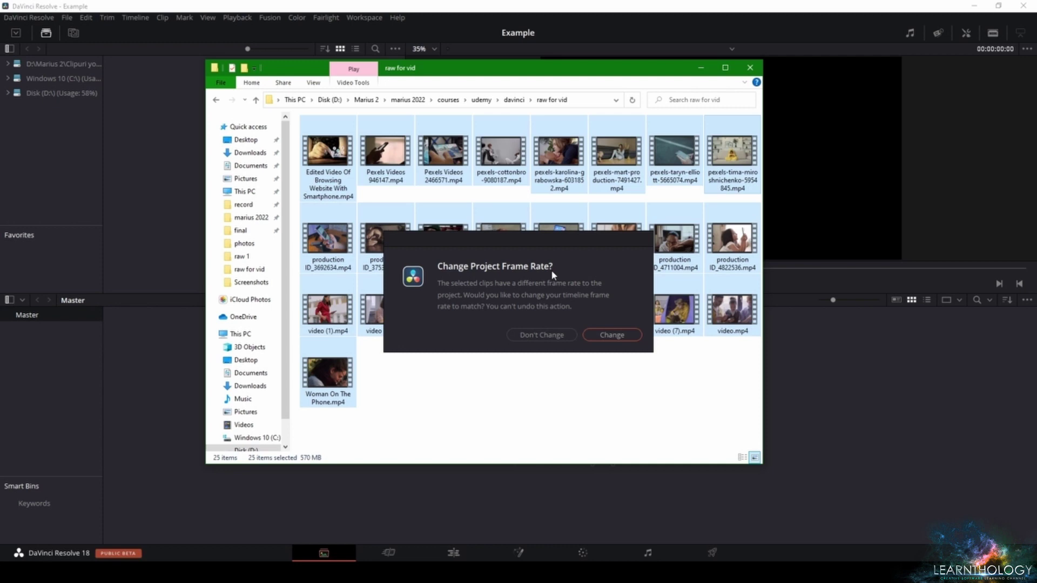
left_click(612, 335)
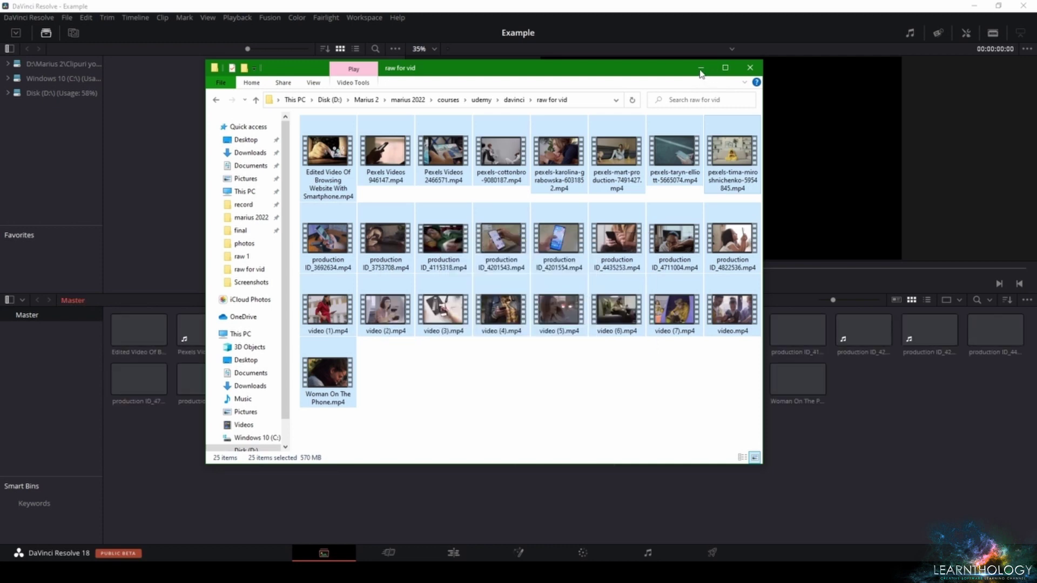
Minimize Explorer, then load pexels-taryn-elliott-5665074.mp4 in the viewer and preview it to 00:00:05:08.
left_click(701, 68)
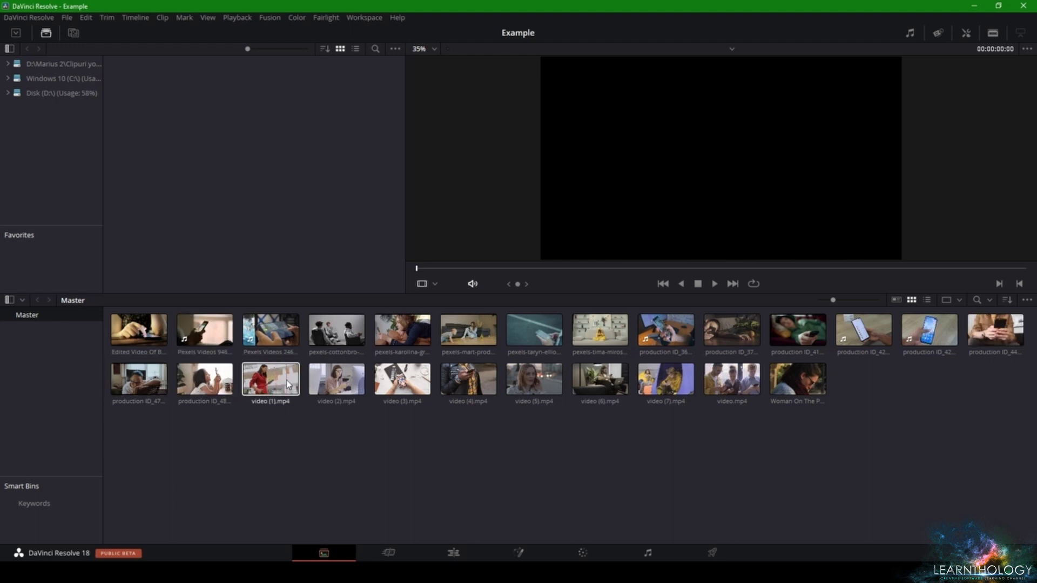
left_click(531, 331)
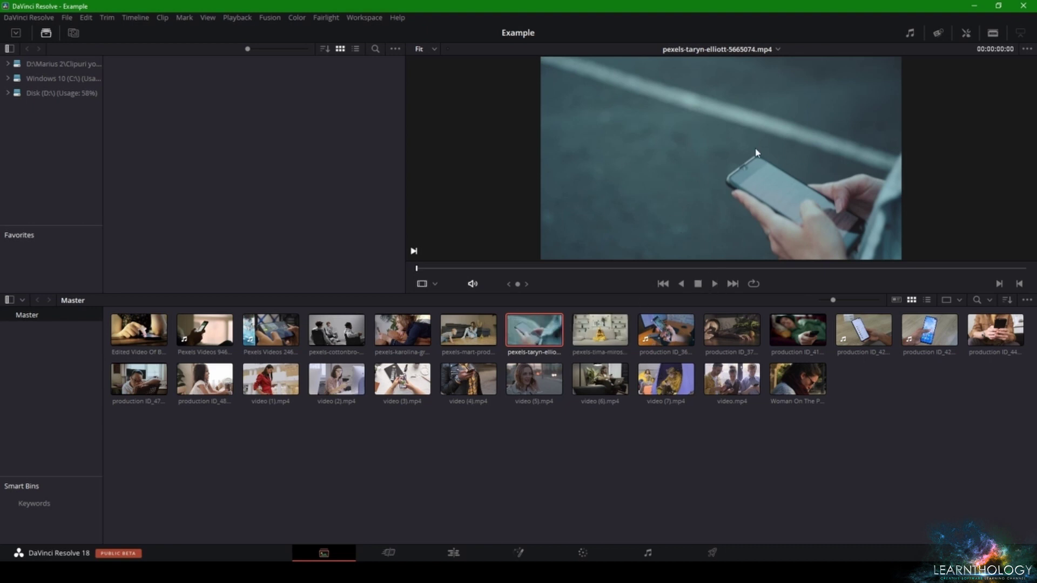
scroll(637, 157, "down", 3)
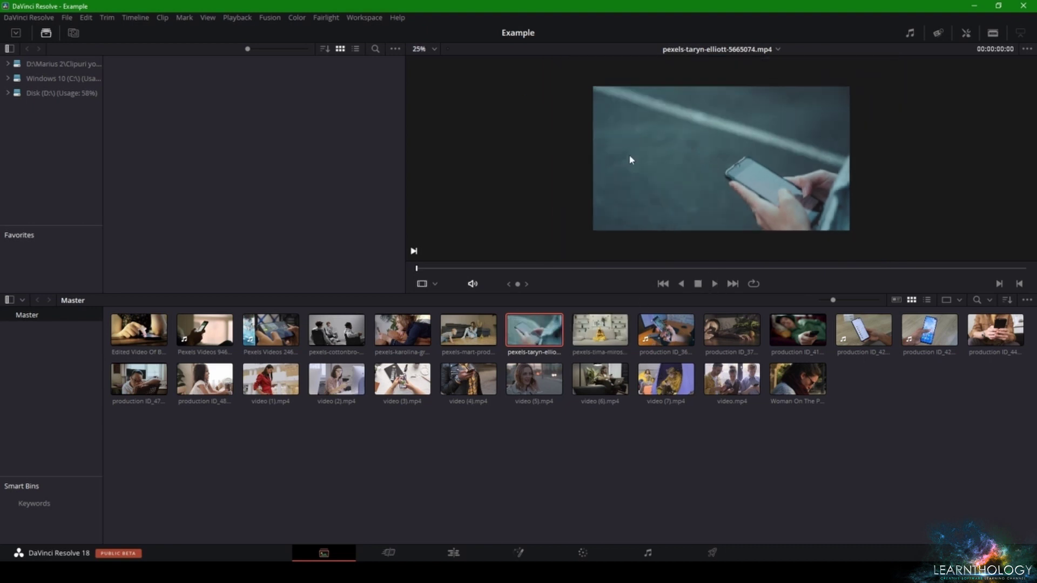
scroll(760, 197, "up", 1)
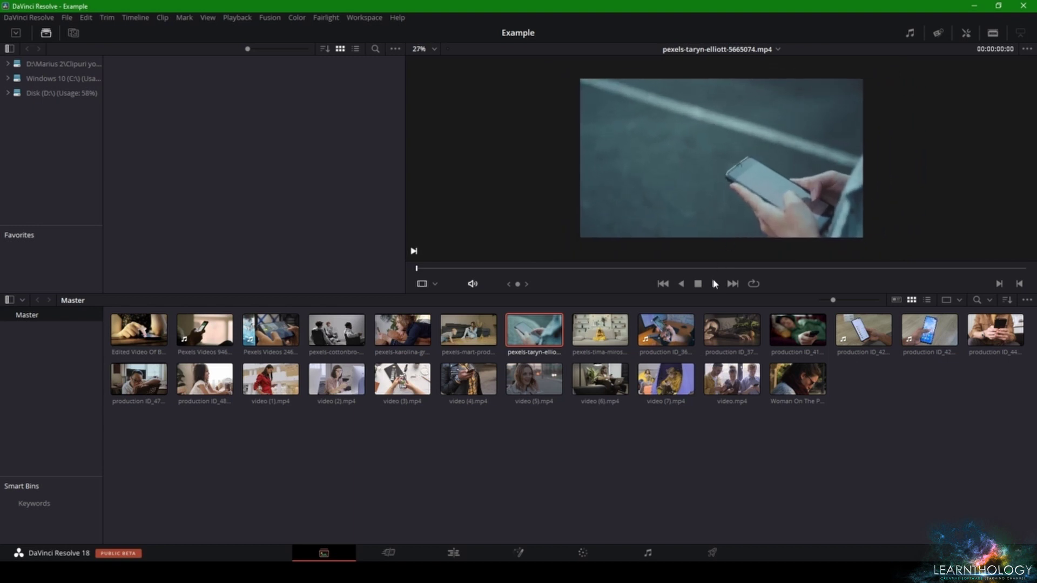
left_click(714, 284)
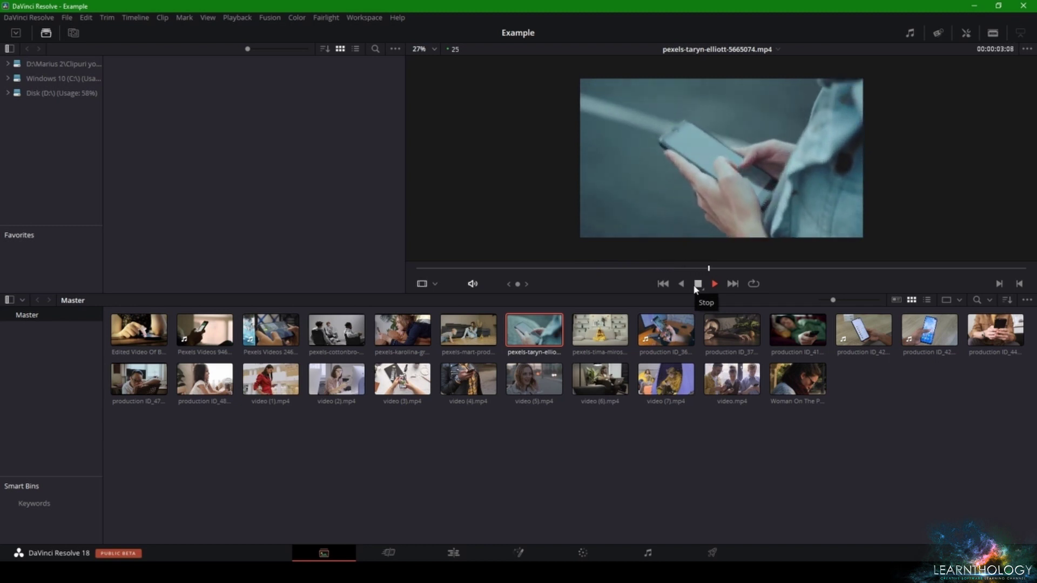
left_click(698, 284)
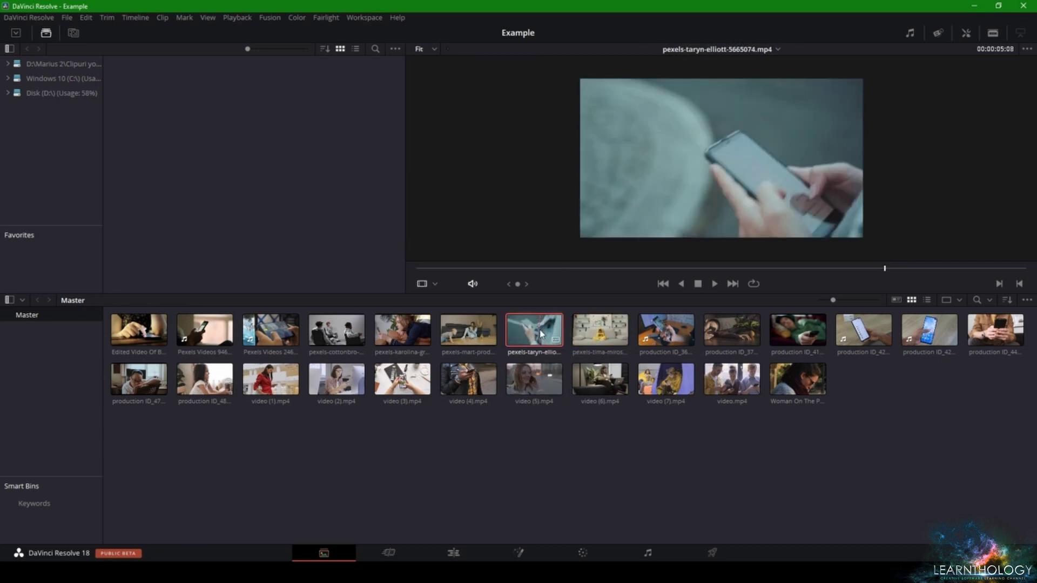
Delete the pexels-taryn-elliott clip, then restore it with Ctrl+Z.
key("Delete")
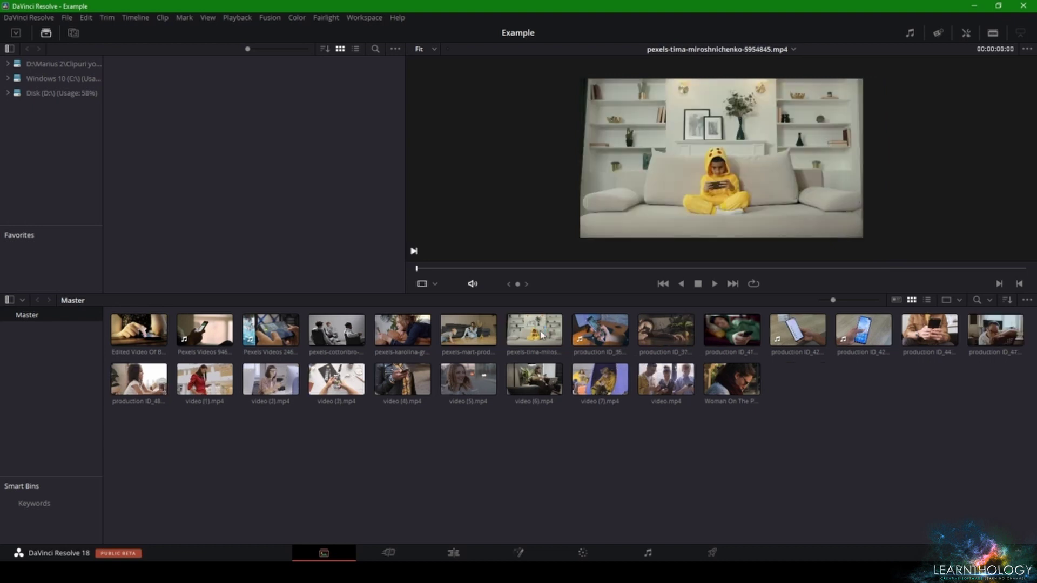
left_click(542, 335)
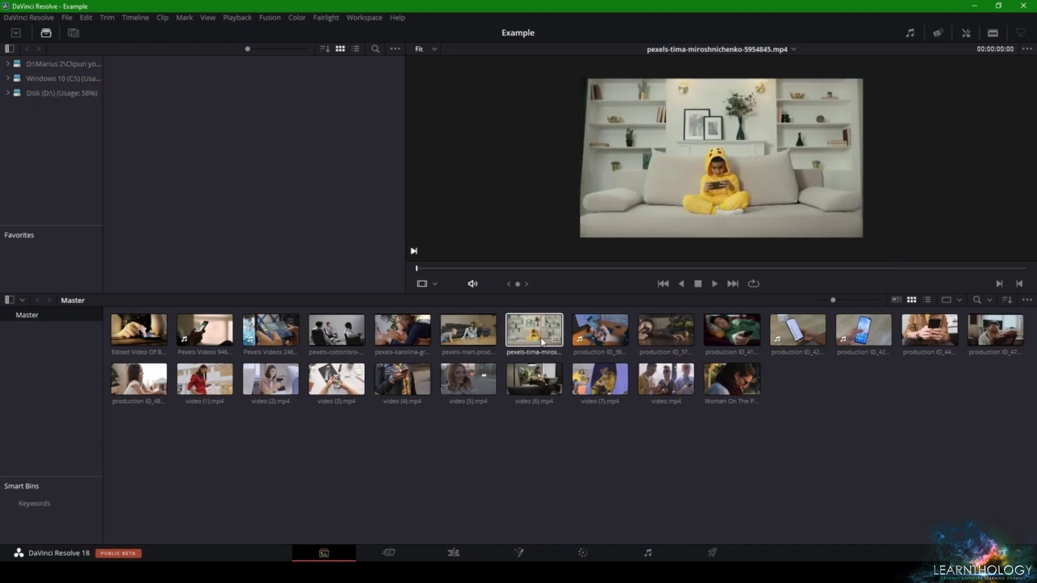
left_click(588, 469)
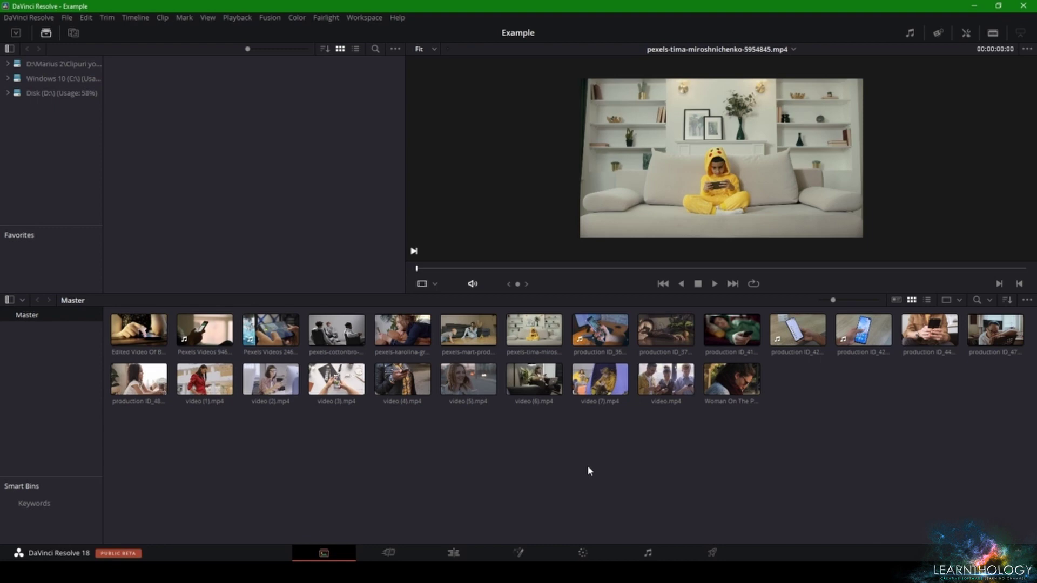
key("ctrl+z")
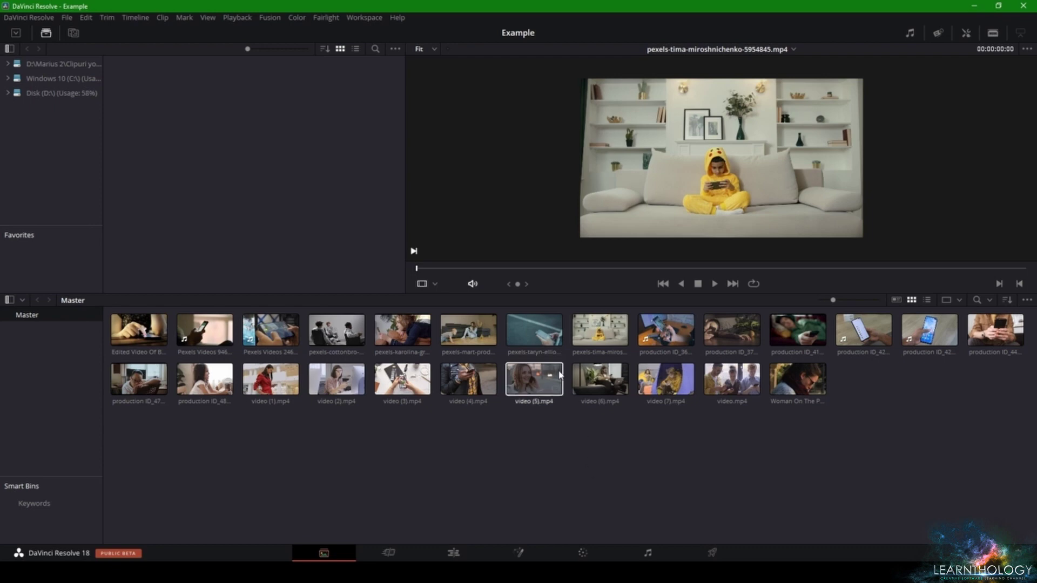
Select every clip in the Media Pool and delete them all.
left_click(537, 335)
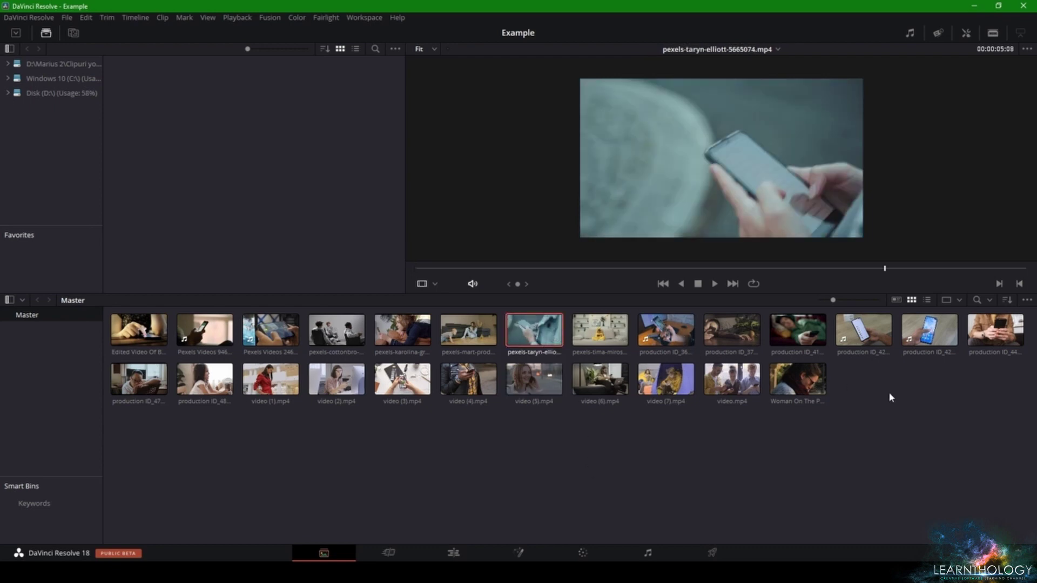
left_click_drag(1032, 414, 4, 335)
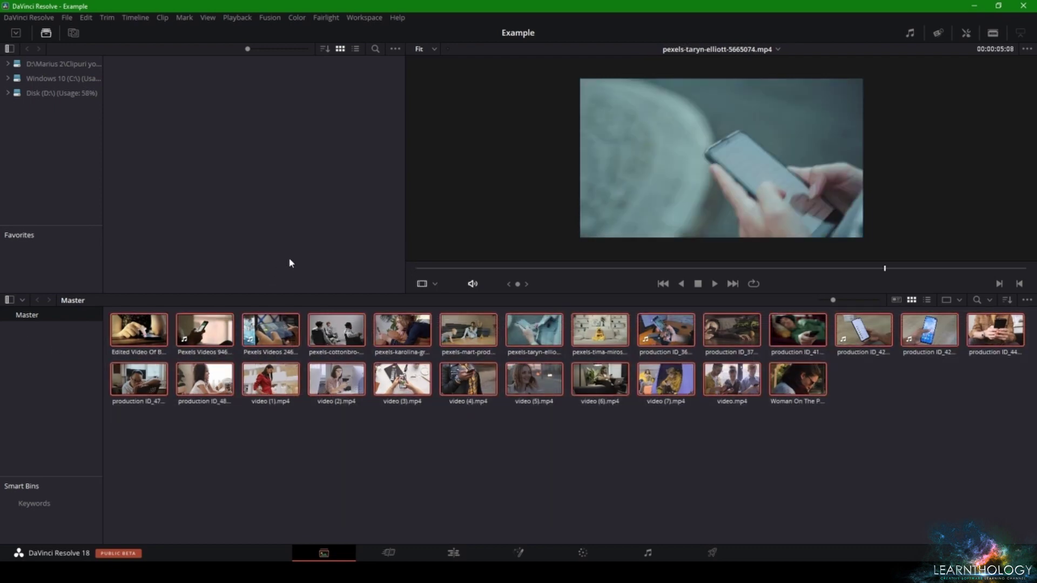
key("Delete")
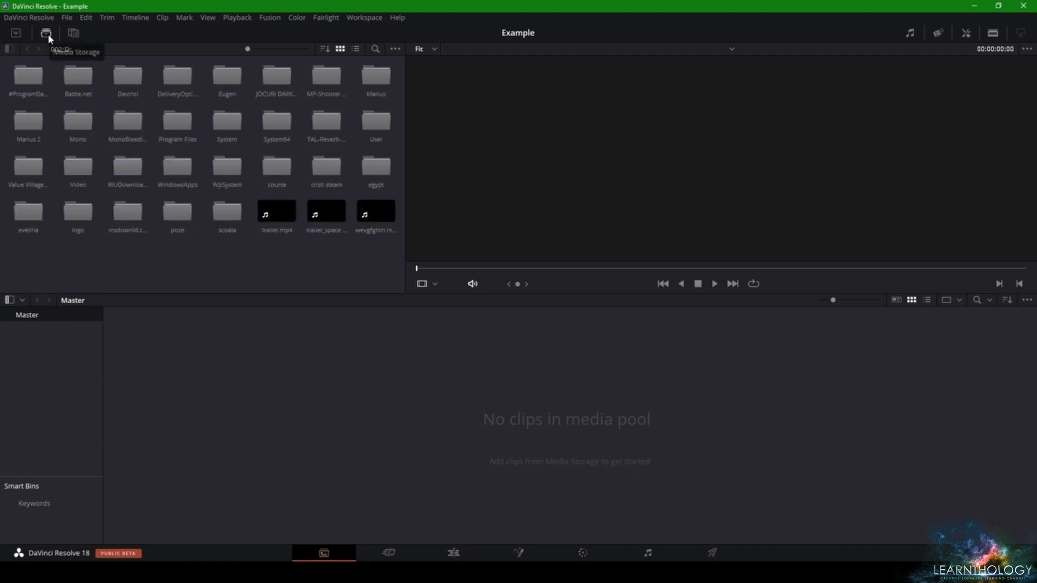
Reopen the Media Storage browser and expand Disk (D:) in the drive list.
left_click(46, 33)
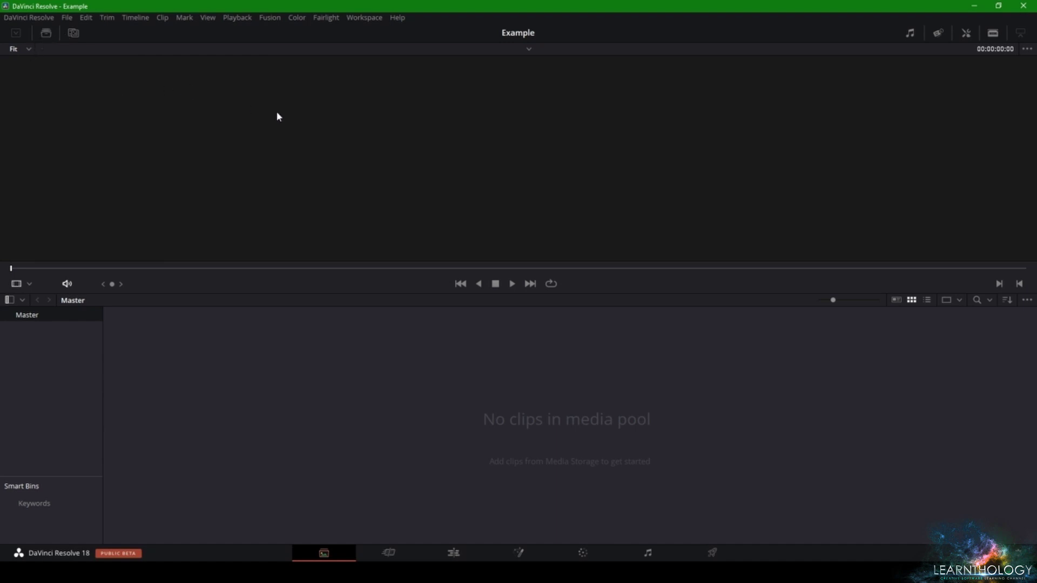
left_click(46, 34)
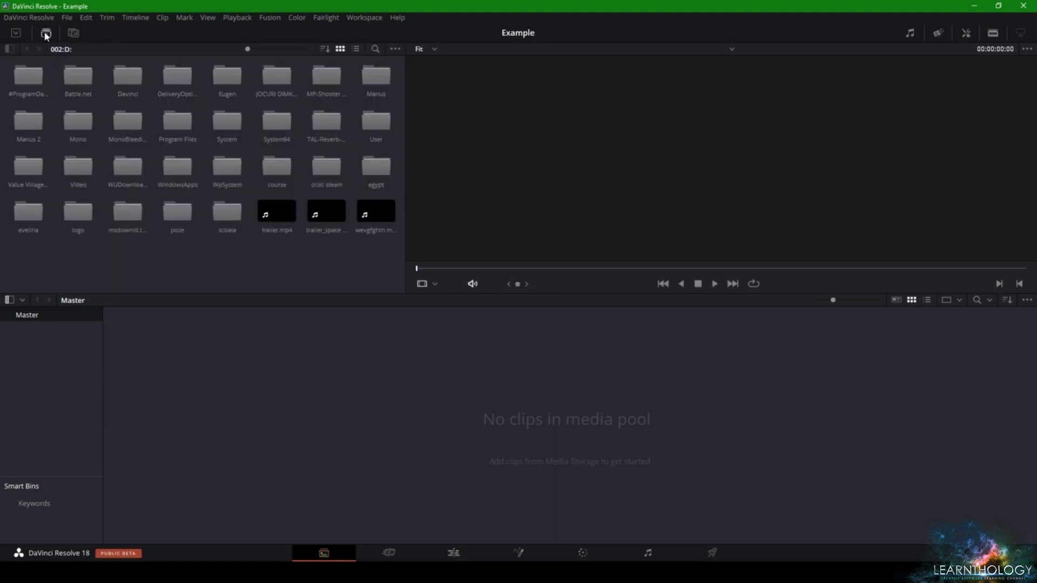
left_click(9, 49)
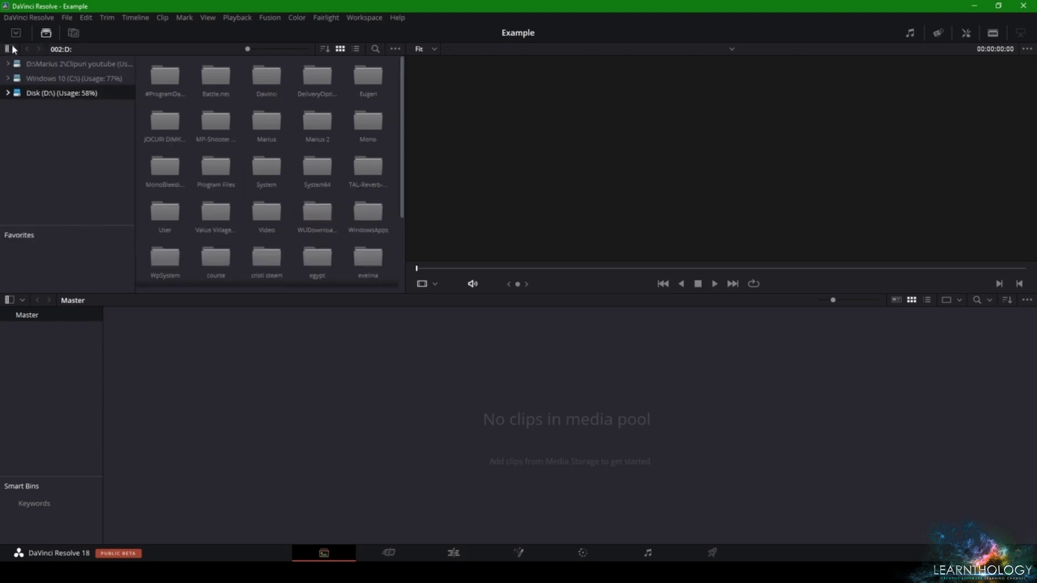
left_click(7, 93)
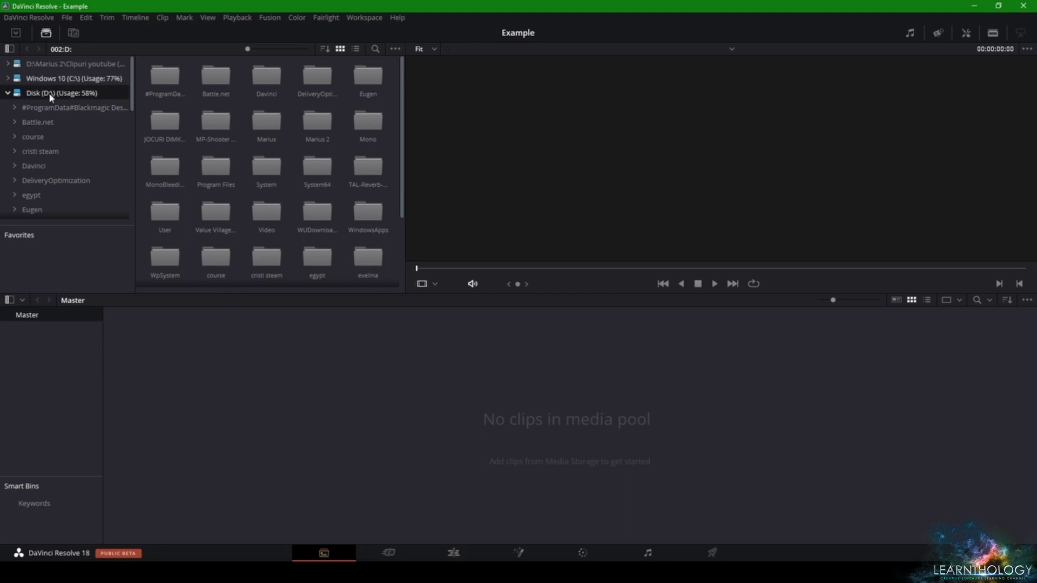
Browse through Marius 2 and davinci to open the 'raw for vid' folder.
scroll(62, 116, "down", 3)
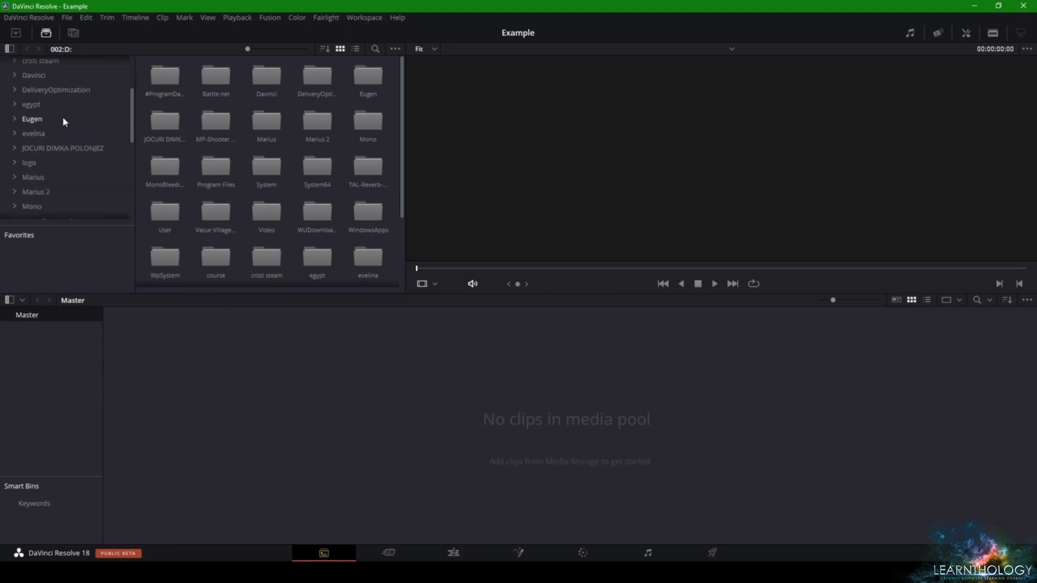
left_click(40, 191)
scroll(63, 176, "down", 2)
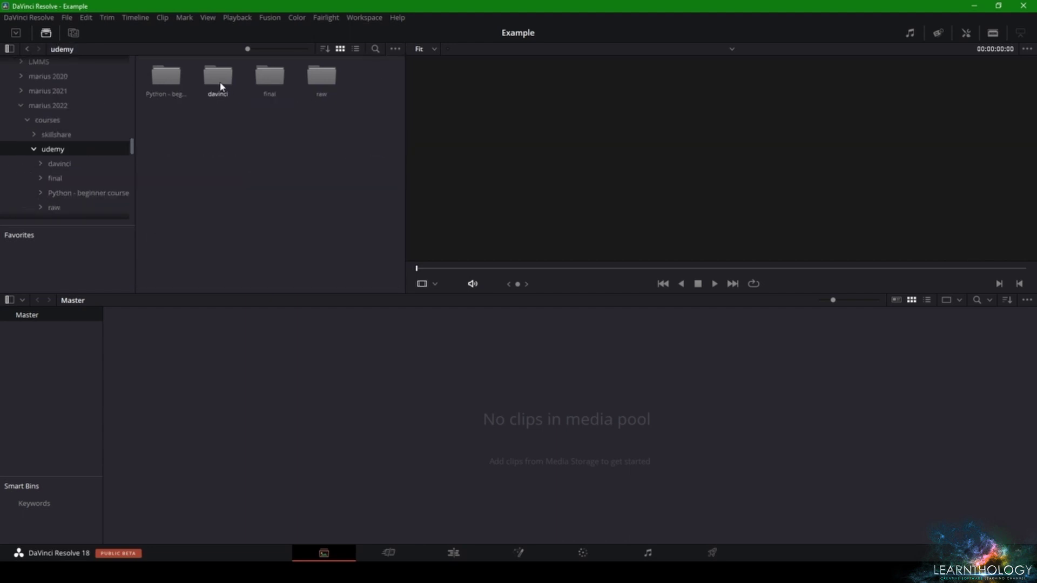
double_click(215, 86)
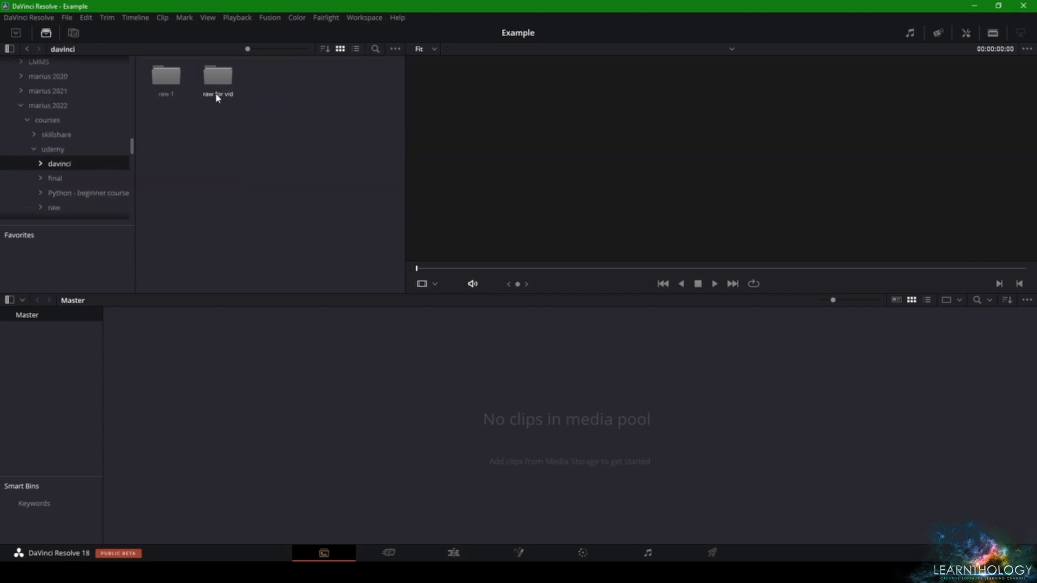
double_click(216, 76)
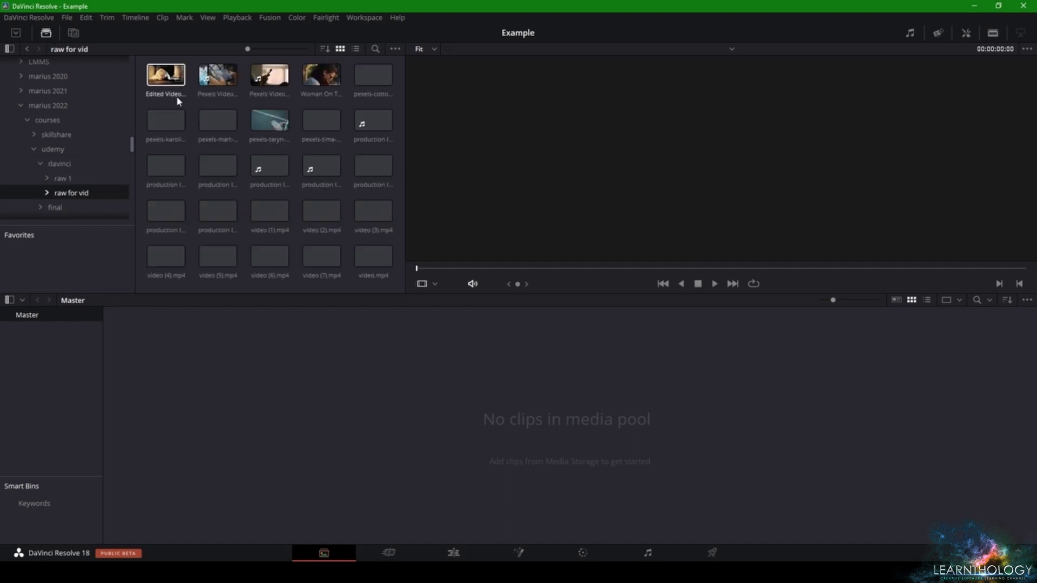
Drag one clip, then all 25 'raw for vid' clips (Ctrl+A), from Media Storage into the Master bin.
left_click(201, 80)
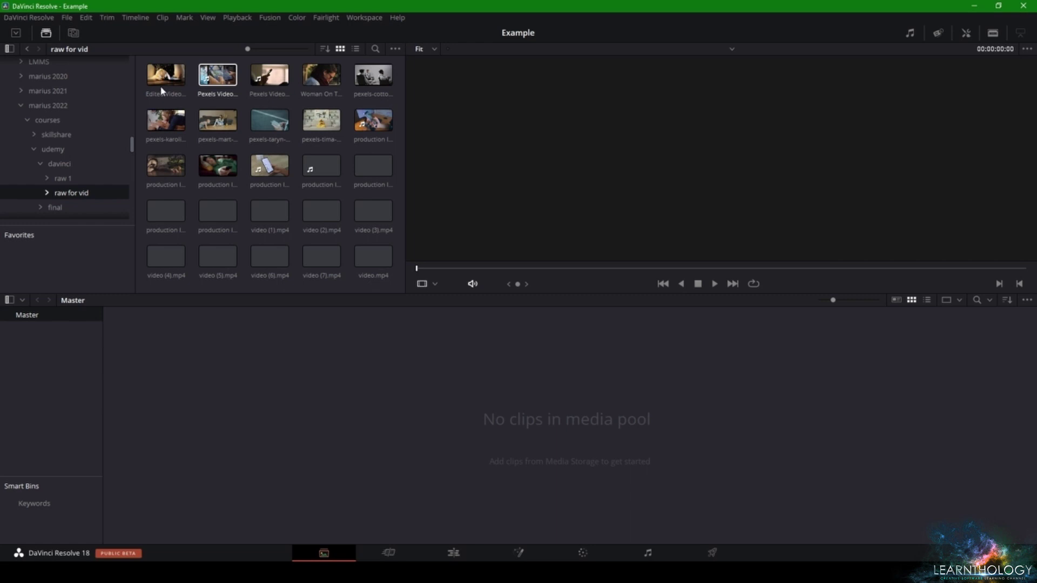
left_click_drag(162, 91, 481, 449)
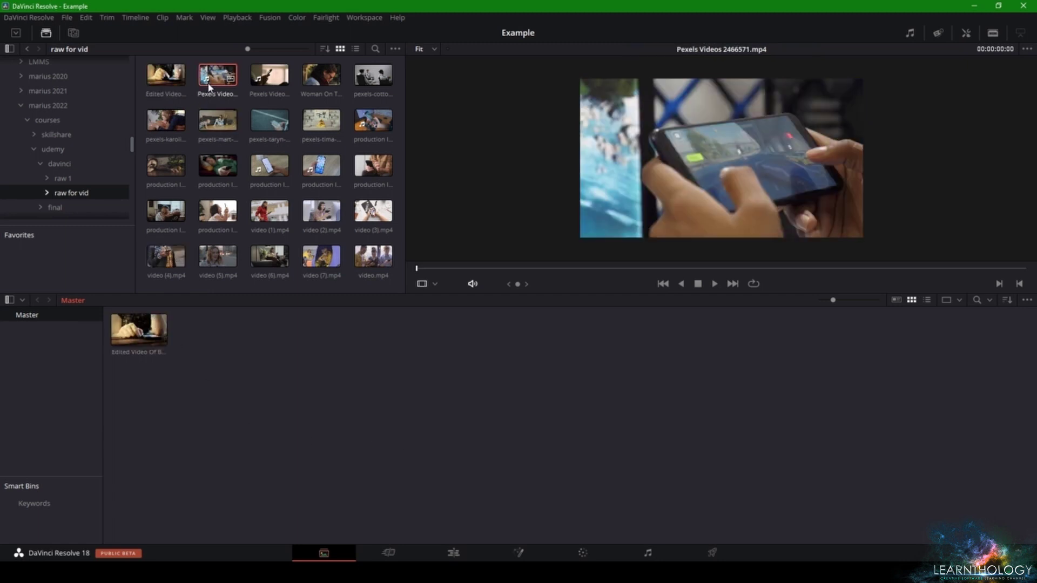
key("ctrl+a")
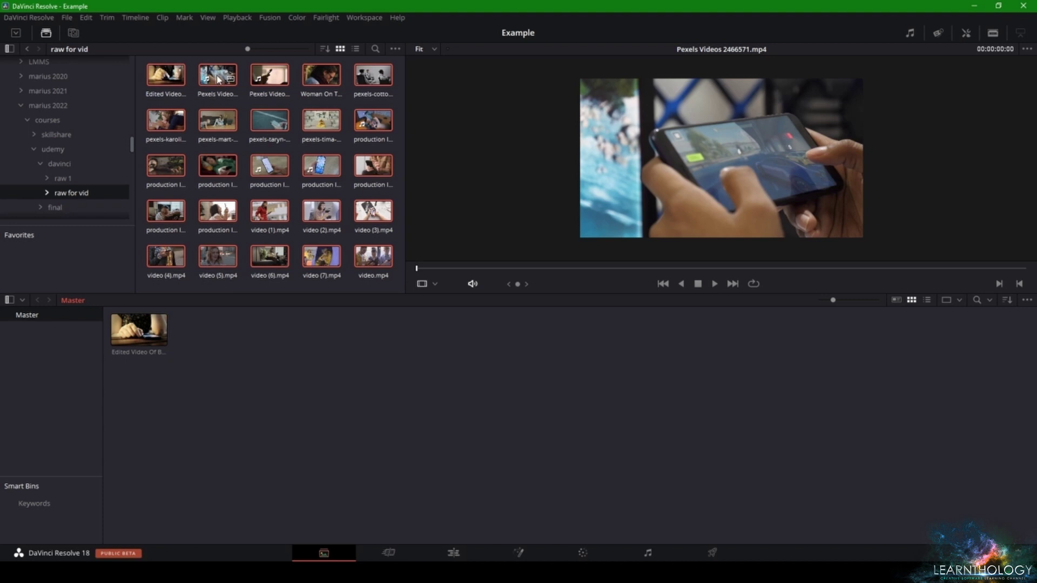
left_click_drag(218, 80, 227, 399)
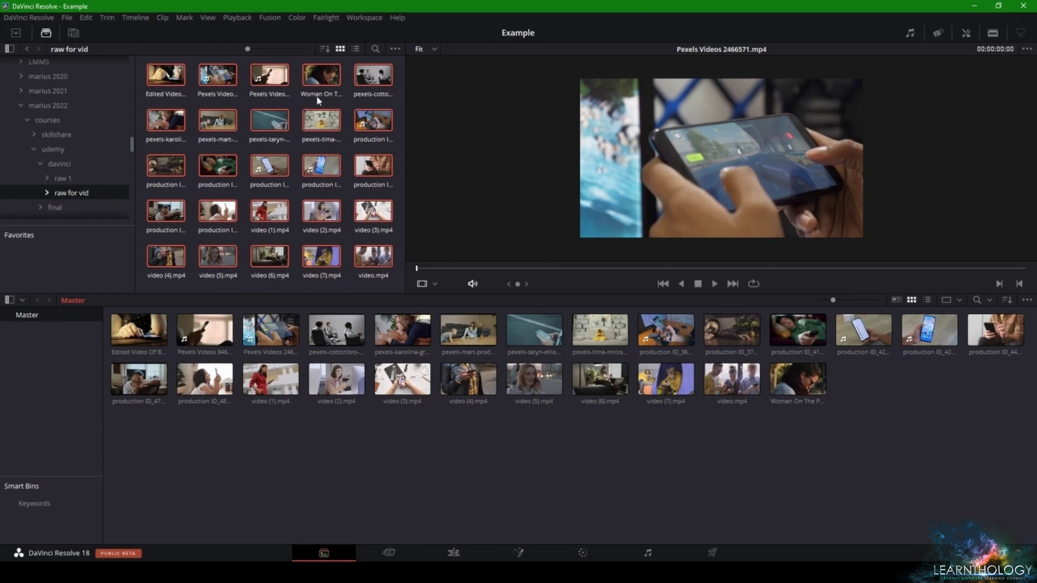
left_click(356, 49)
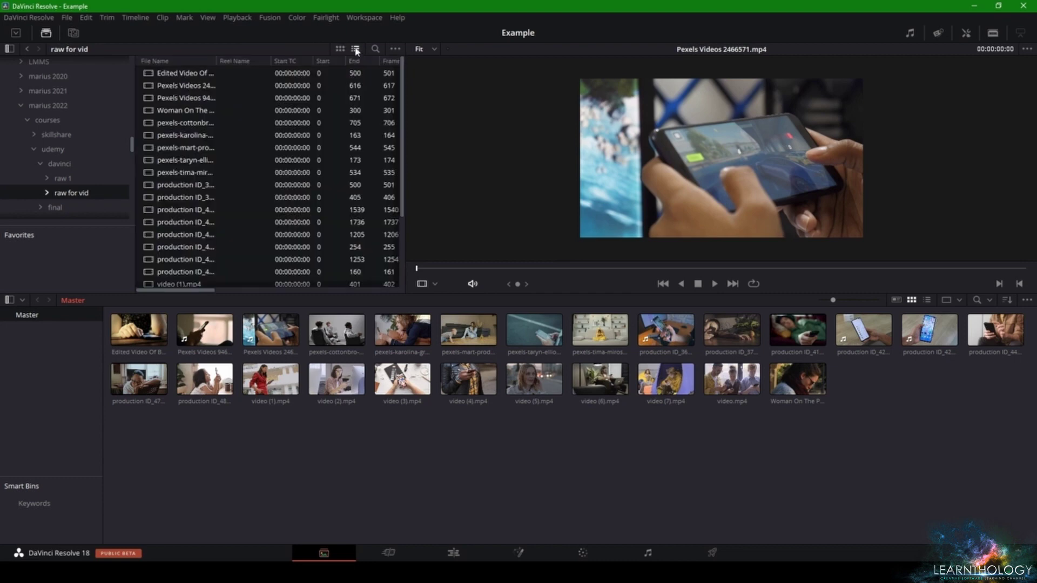
scroll(368, 145, "down", 3)
scroll(368, 145, "up", 3)
mouse_move(404, 131)
left_mouse_down()
mouse_move(478, 131)
mouse_move(417, 132)
left_mouse_up()
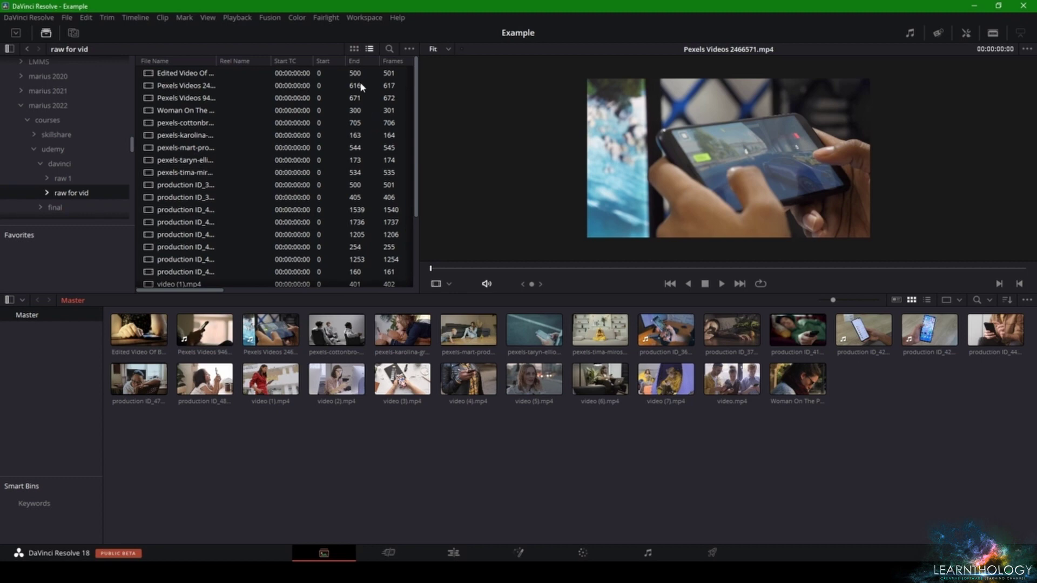
left_click(352, 50)
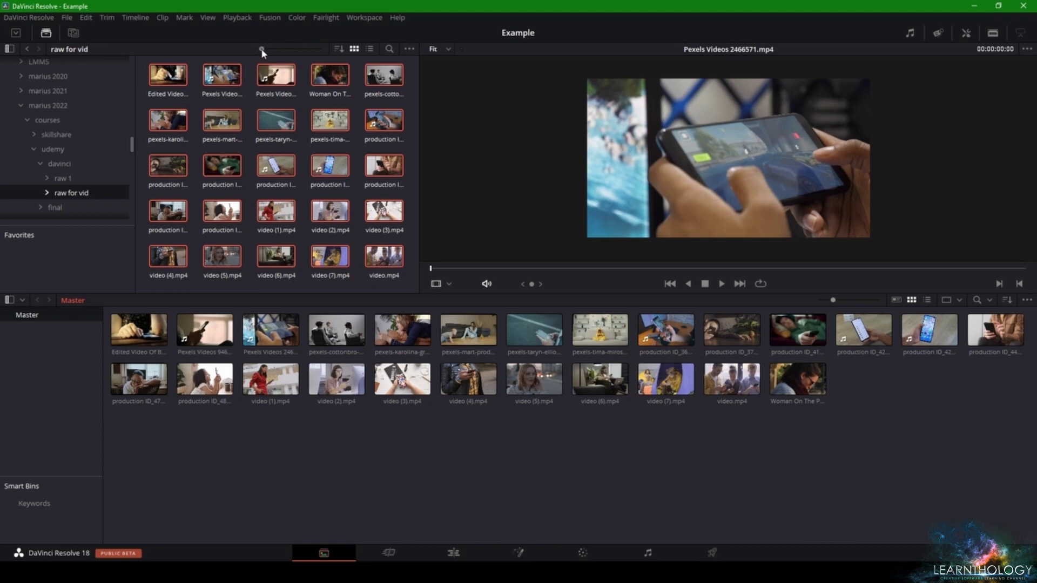
Resize the Media Storage thumbnails to three per row and show the sort options.
left_click_drag(262, 49, 318, 51)
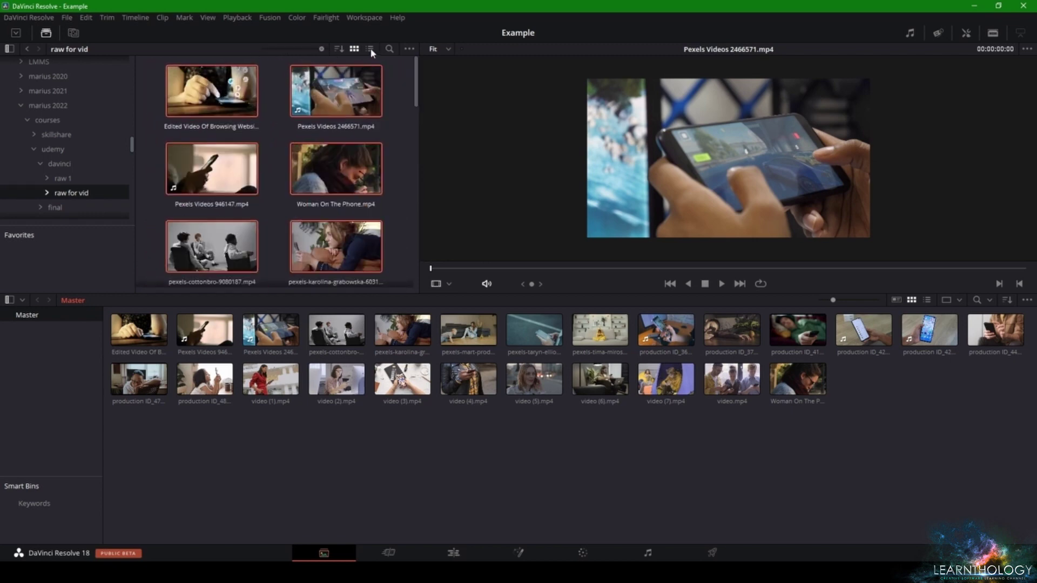
left_click_drag(321, 49, 289, 50)
left_click(338, 50)
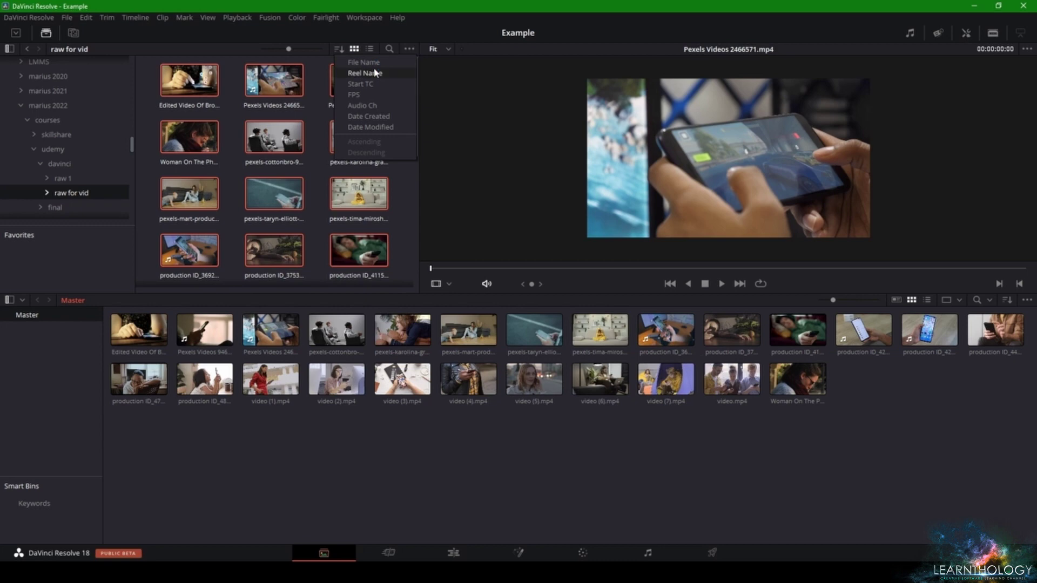
Sort the Media Storage clips by Date Created, then by Reel Name.
left_click(378, 116)
left_click(362, 47)
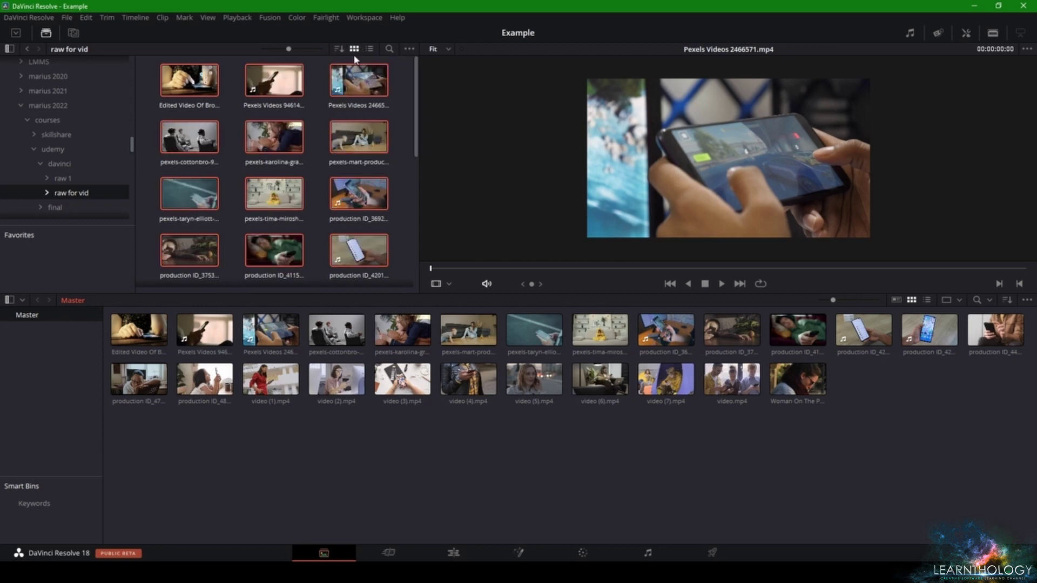
left_click(339, 49)
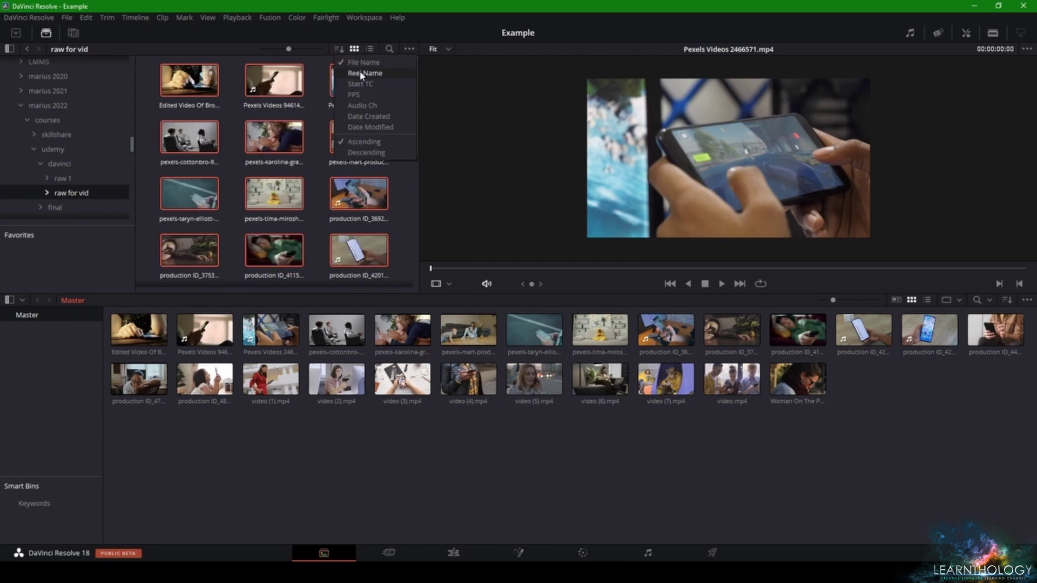
left_click(361, 74)
left_click(339, 50)
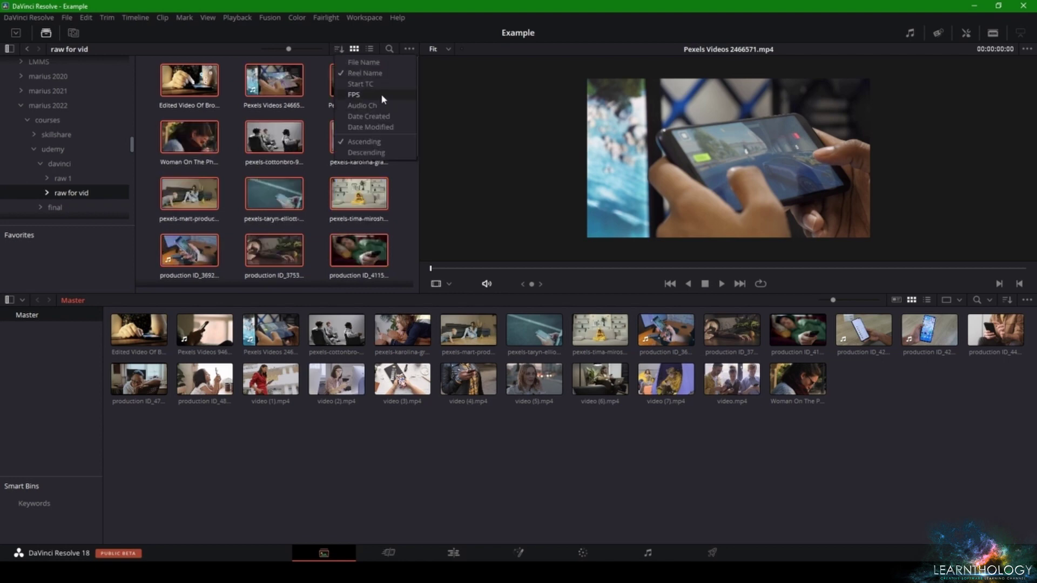
Sort the clips by FPS, toggling direction and finishing on Ascending.
left_click(354, 94)
left_click(340, 49)
left_click(346, 51)
left_click(346, 50)
left_click(365, 154)
left_click(339, 49)
left_click(354, 143)
left_click(340, 49)
left_click(364, 153)
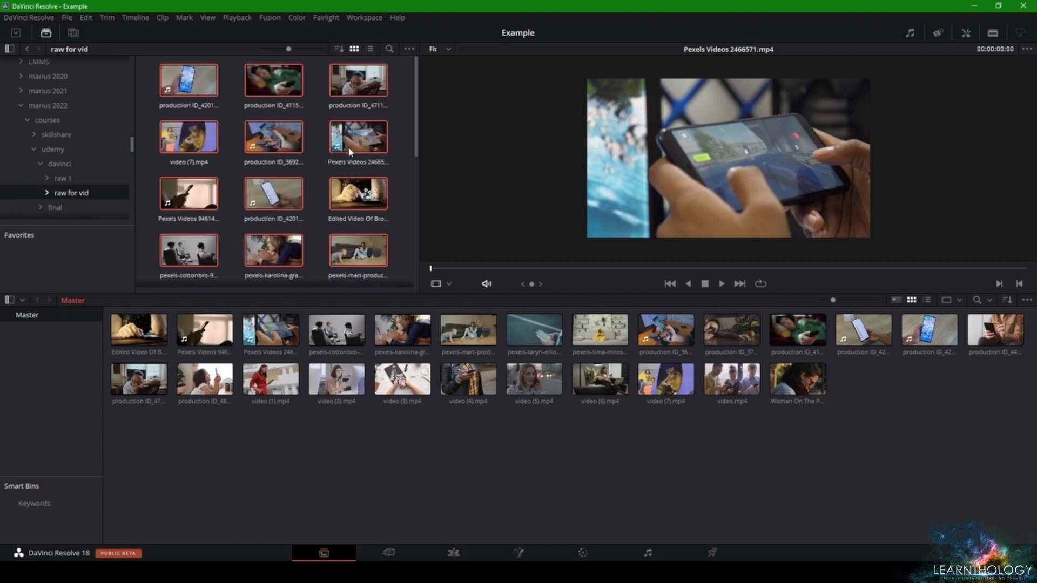
left_click(339, 49)
left_click(364, 142)
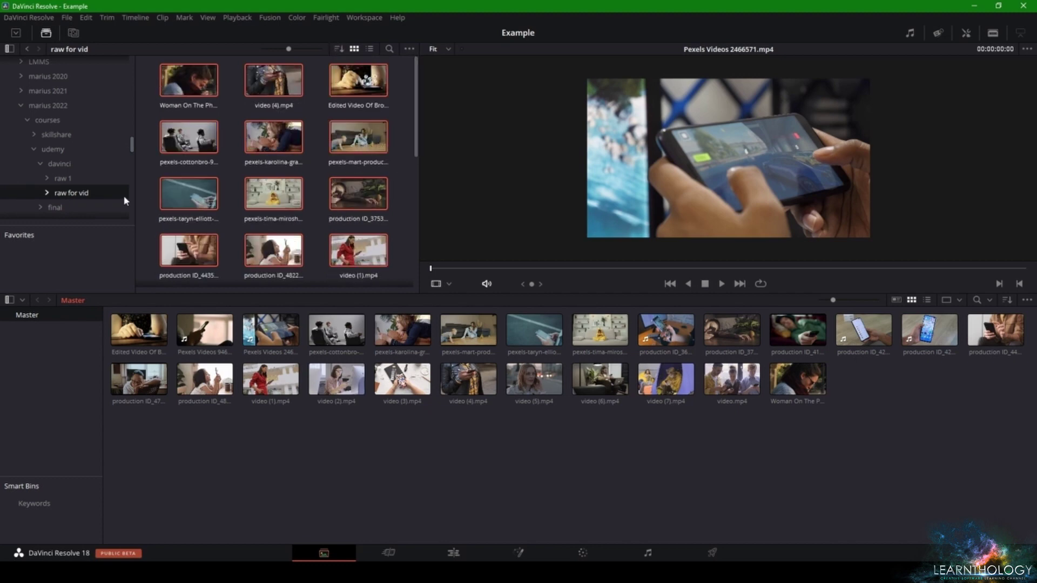